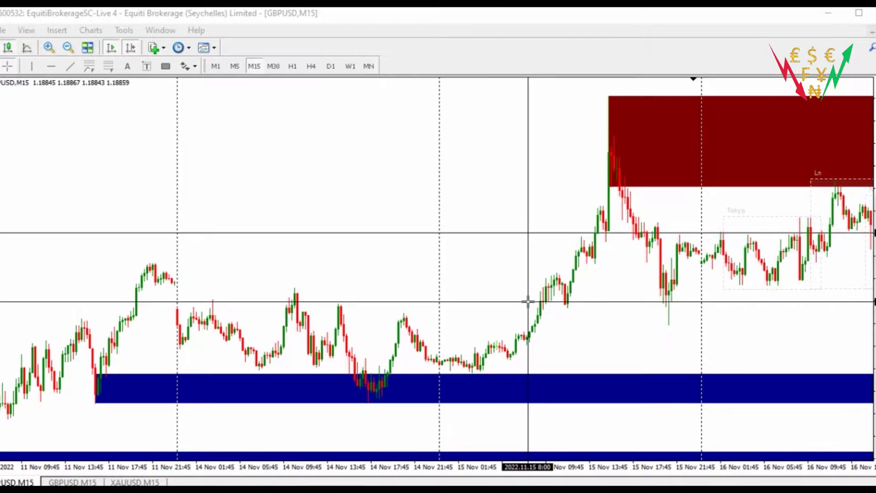
Pan the GBPUSD chart back so the 10–11 Nov candles are in view
{"action": "left_click", "coordinate": [385, 270]}
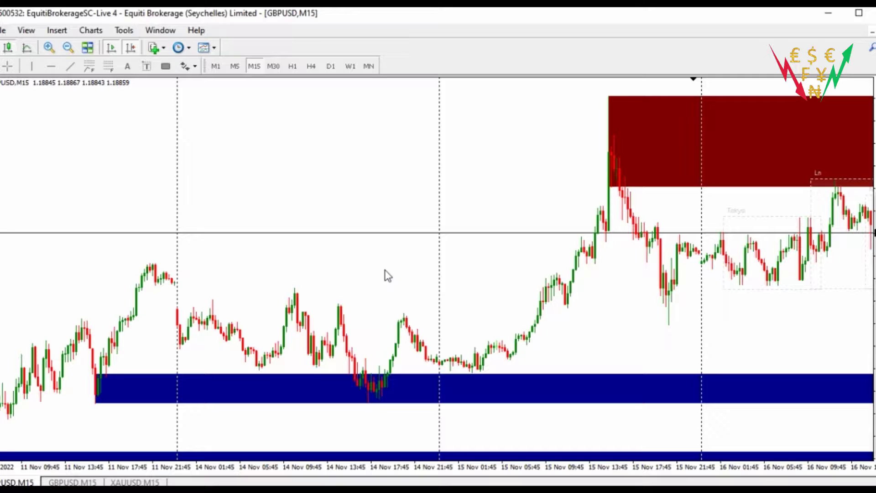
{"action": "left_click_drag", "start_coordinate": [230, 223], "coordinate": [189, 225]}
{"action": "left_click", "coordinate": [7, 66]}
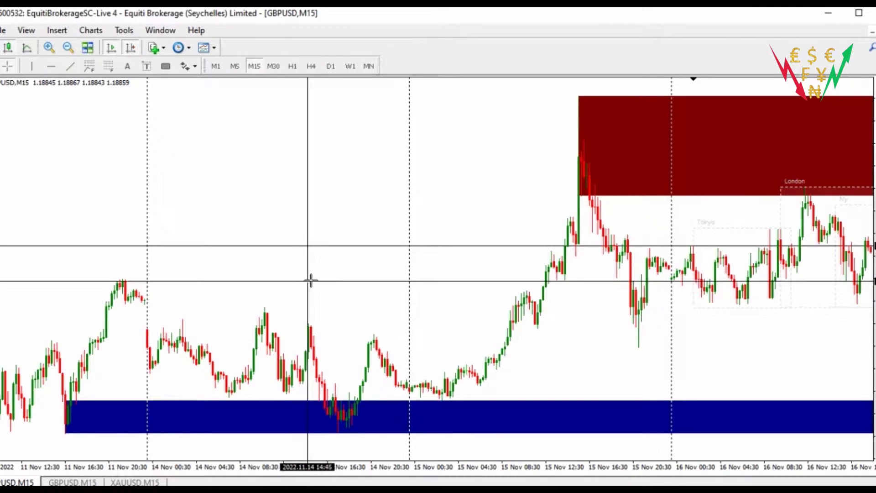
{"action": "key", "text": "Escape"}
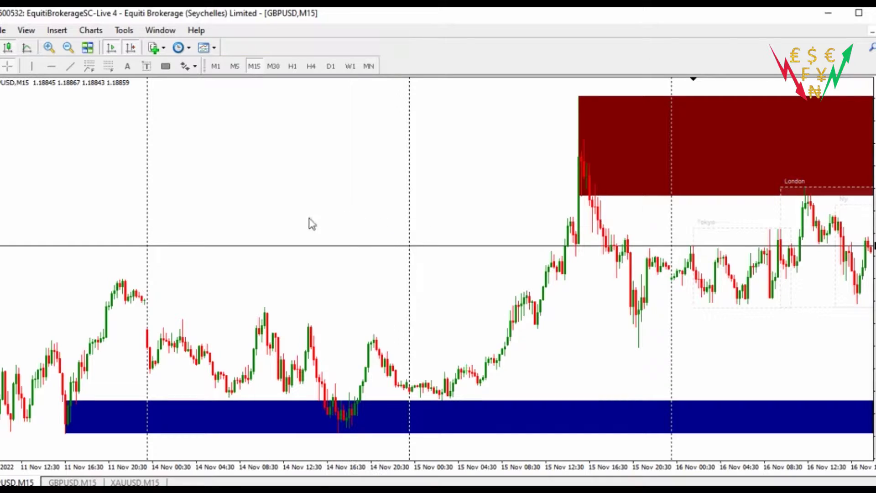
{"action": "left_click_drag", "start_coordinate": [352, 245], "coordinate": [505, 251]}
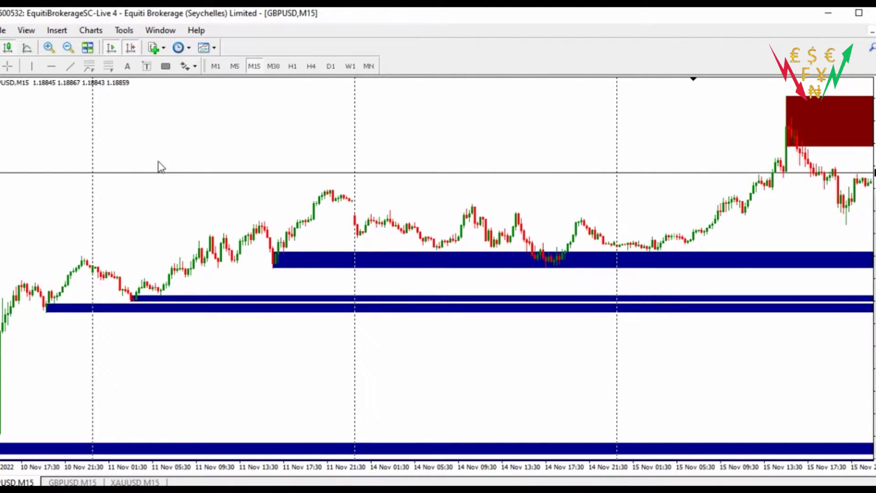
{"action": "left_click_drag", "start_coordinate": [143, 112], "coordinate": [215, 133]}
Draw a Fibonacci retracement up from the 11 Nov low and set its level colour to Black
{"action": "left_click", "coordinate": [107, 67]}
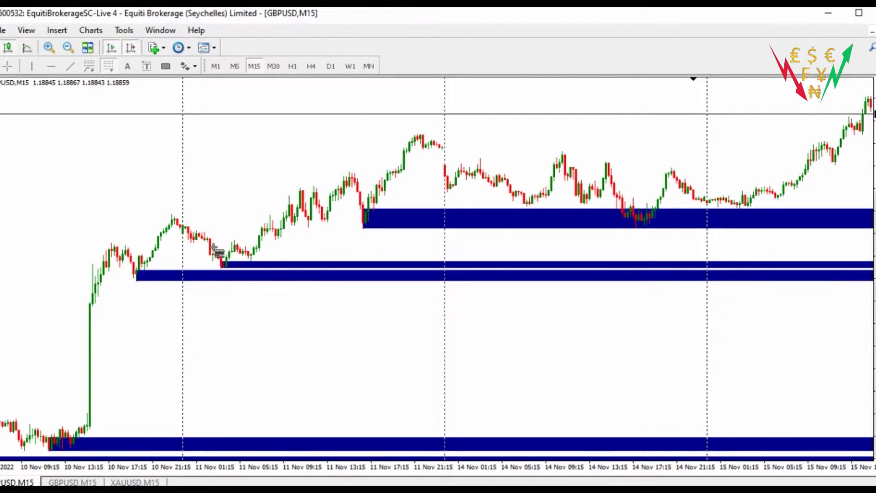
{"action": "mouse_move", "coordinate": [224, 265]}
{"action": "left_mouse_down"}
{"action": "mouse_move", "coordinate": [630, 215]}
{"action": "mouse_move", "coordinate": [373, 113]}
{"action": "mouse_move", "coordinate": [373, 137]}
{"action": "left_mouse_up"}
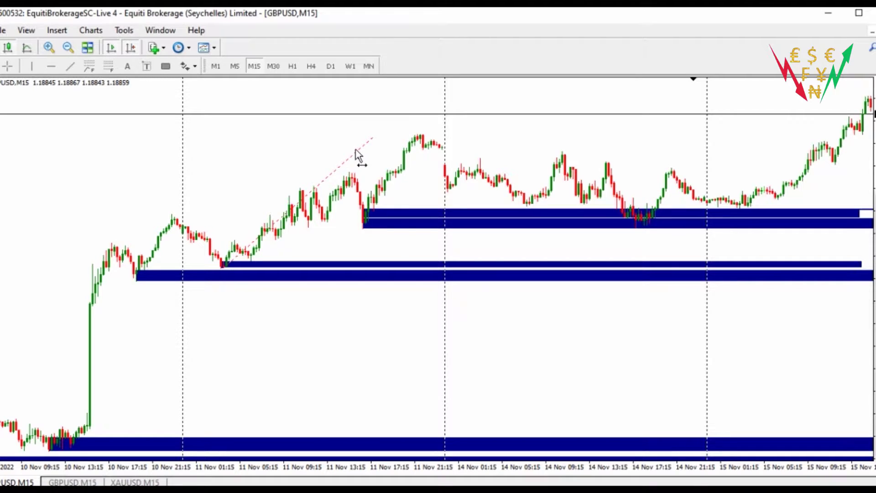
{"action": "right_click", "coordinate": [358, 154]}
{"action": "left_click", "coordinate": [398, 158]}
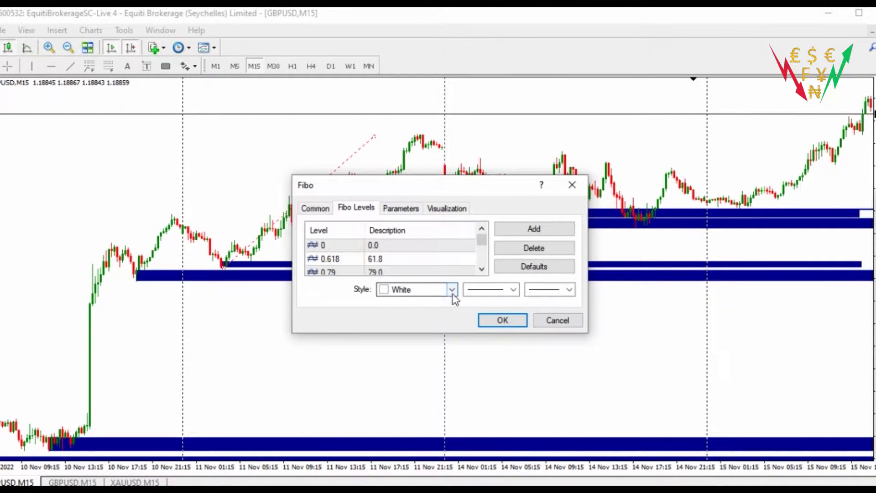
{"action": "left_click", "coordinate": [452, 290]}
{"action": "left_click", "coordinate": [384, 324]}
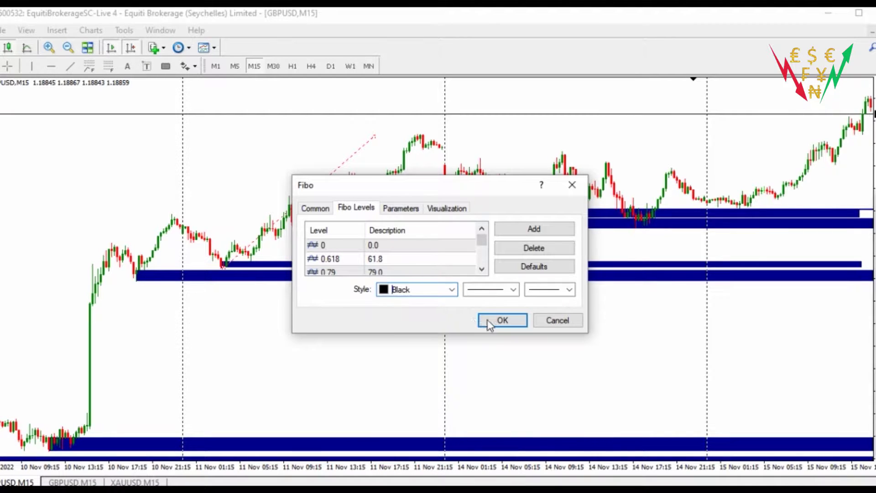
{"action": "left_click", "coordinate": [489, 319]}
Move the Fibonacci anchors onto the 11 Nov swing low and high, then show newer bars
{"action": "left_click_drag", "start_coordinate": [325, 196], "coordinate": [284, 207]}
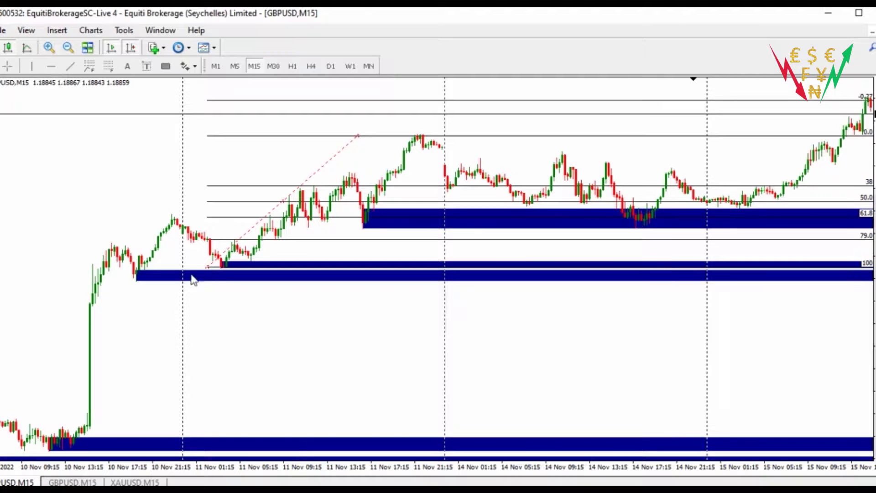
{"action": "mouse_move", "coordinate": [208, 273]}
{"action": "left_mouse_down"}
{"action": "mouse_move", "coordinate": [197, 281]}
{"action": "mouse_move", "coordinate": [221, 275]}
{"action": "left_mouse_up"}
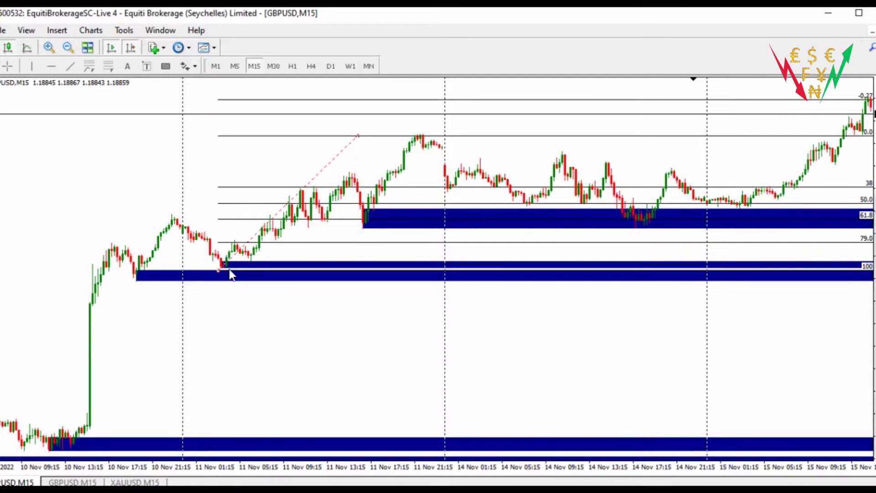
{"action": "left_click_drag", "start_coordinate": [358, 137], "coordinate": [366, 136]}
{"action": "left_click_drag", "start_coordinate": [416, 335], "coordinate": [161, 231]}
{"action": "left_click", "coordinate": [7, 65]}
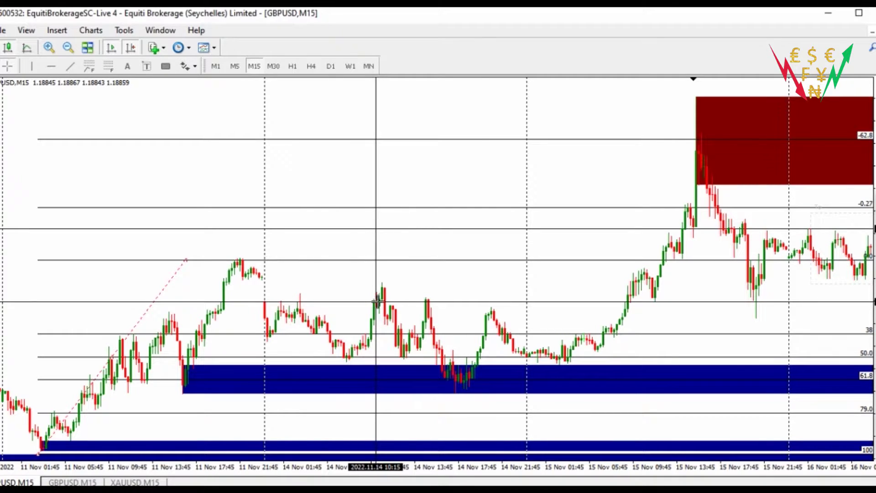
{"action": "mouse_move", "coordinate": [378, 302]}
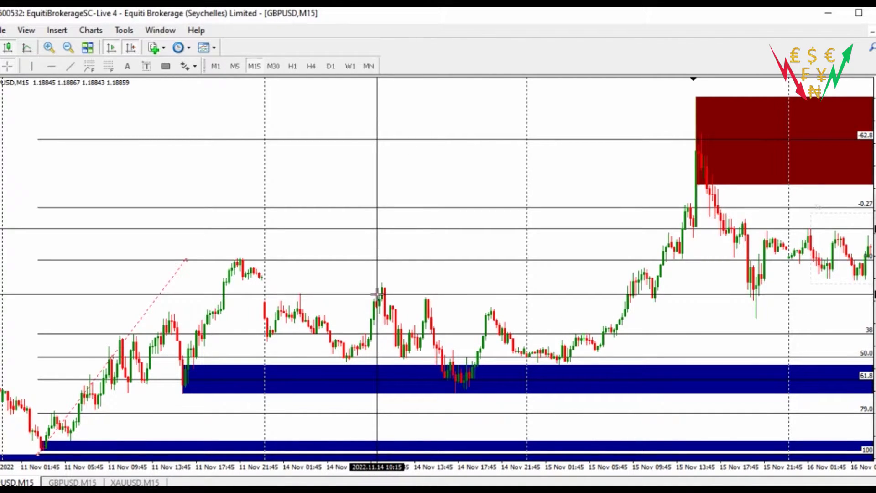
{"action": "left_click_drag", "start_coordinate": [384, 287], "coordinate": [396, 331]}
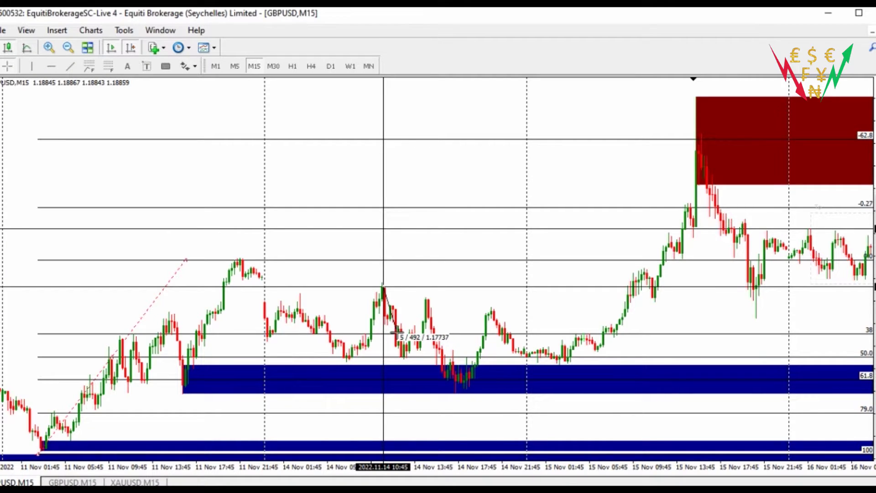
{"action": "left_click_drag", "start_coordinate": [396, 332], "coordinate": [395, 332]}
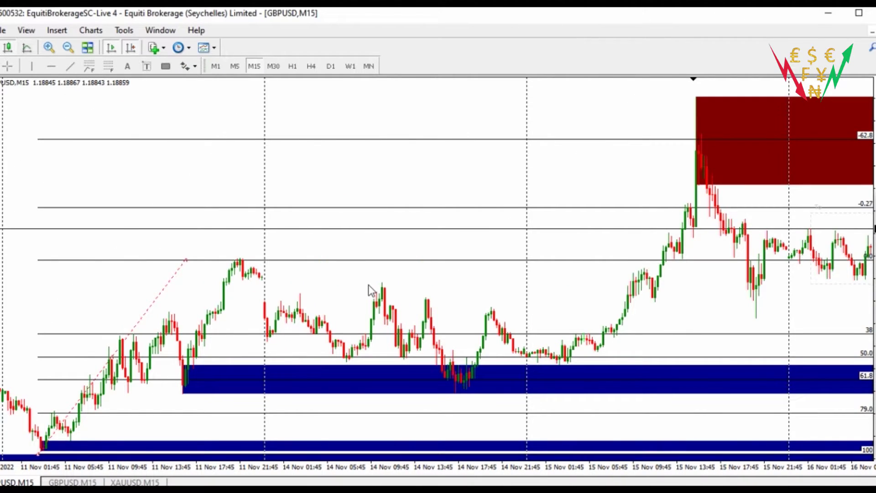
Delete the Fibonacci retracement and its dashed red trendline from the GBPUSD chart
{"action": "left_click_drag", "start_coordinate": [307, 288], "coordinate": [241, 279]}
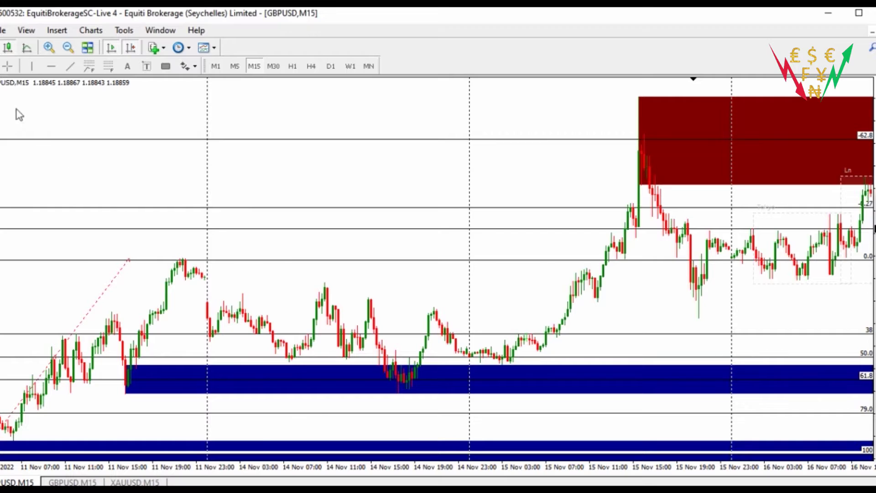
{"action": "left_click", "coordinate": [7, 65]}
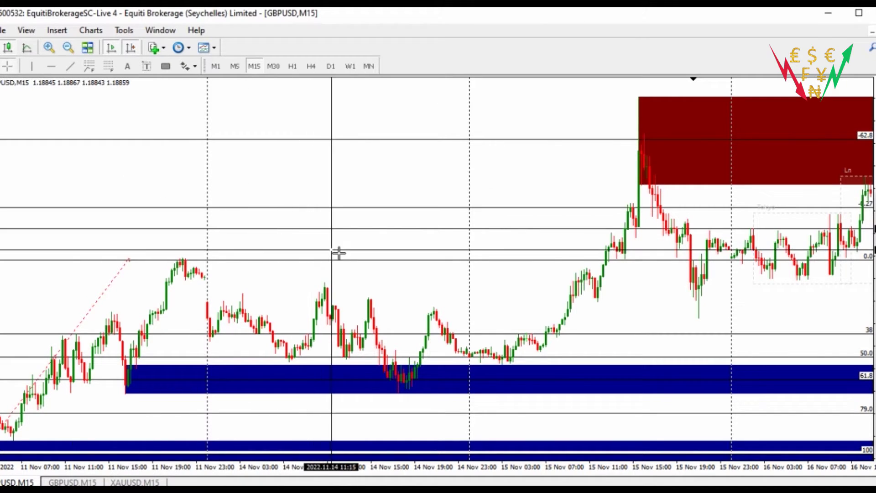
{"action": "left_click", "coordinate": [303, 279]}
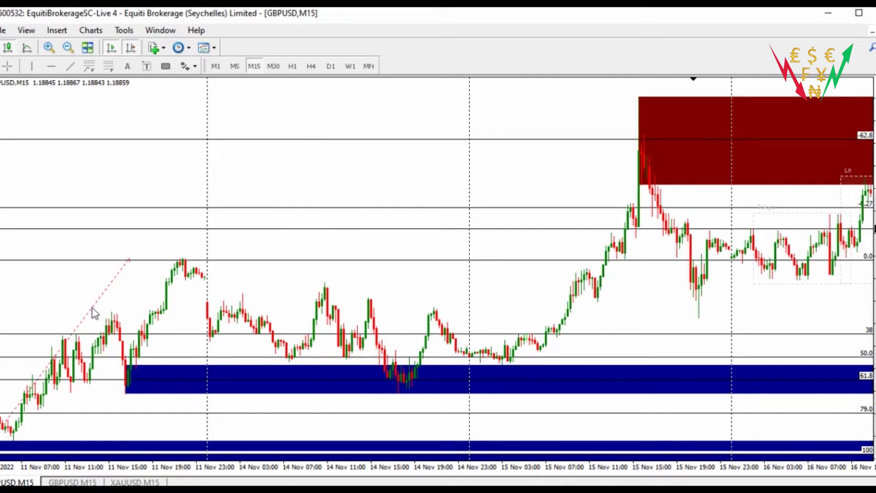
{"action": "right_click", "coordinate": [94, 313]}
{"action": "left_click", "coordinate": [130, 354]}
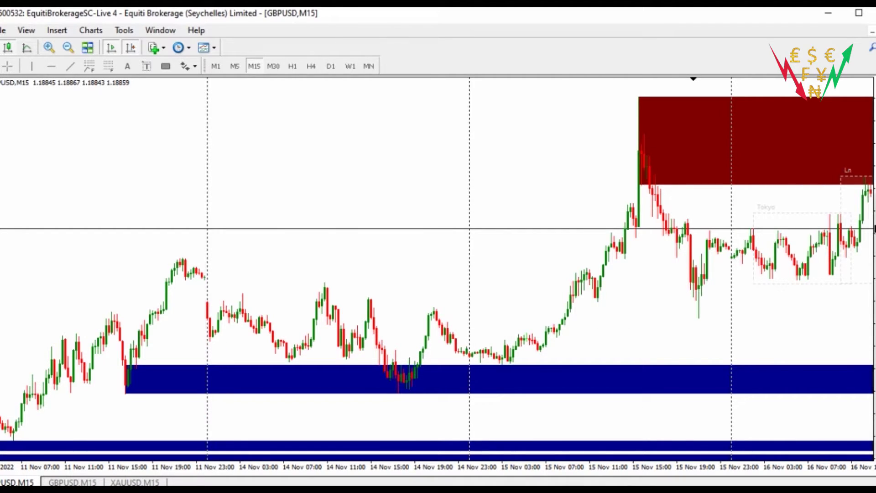
{"action": "mouse_move", "coordinate": [826, 246]}
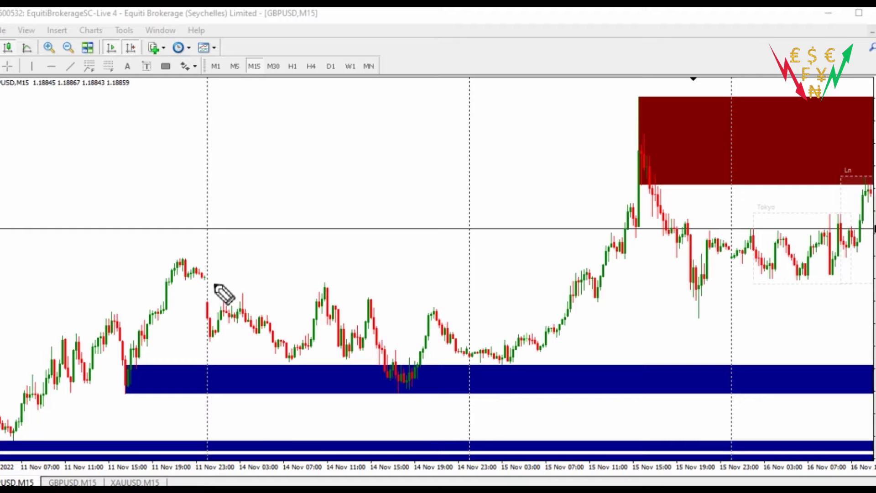
Mark the swing after the 11 Nov high and sketch three labelled level lines top left
{"action": "mouse_move", "coordinate": [203, 283]}
{"action": "left_mouse_down"}
{"action": "mouse_move", "coordinate": [222, 282]}
{"action": "mouse_move", "coordinate": [214, 305]}
{"action": "mouse_move", "coordinate": [230, 305]}
{"action": "mouse_move", "coordinate": [211, 294]}
{"action": "mouse_move", "coordinate": [222, 305]}
{"action": "mouse_move", "coordinate": [229, 280]}
{"action": "left_mouse_up"}
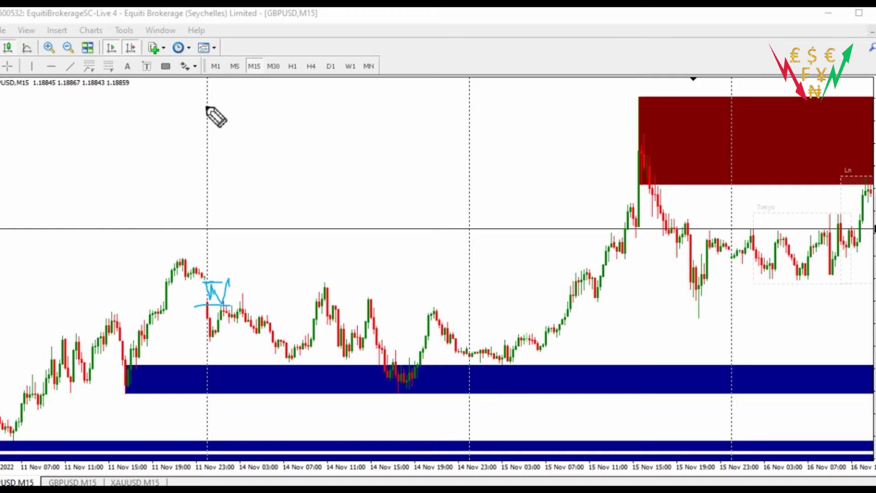
{"action": "left_click_drag", "start_coordinate": [164, 98], "coordinate": [238, 96]}
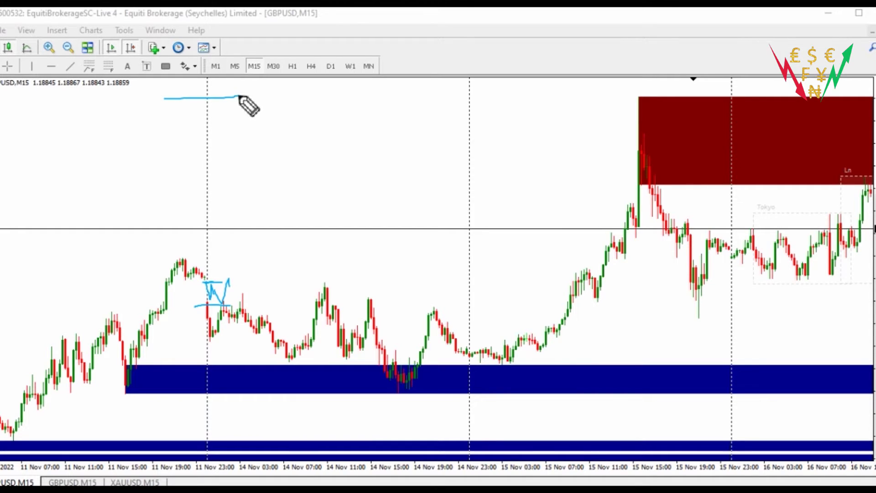
{"action": "left_click_drag", "start_coordinate": [161, 195], "coordinate": [239, 194]}
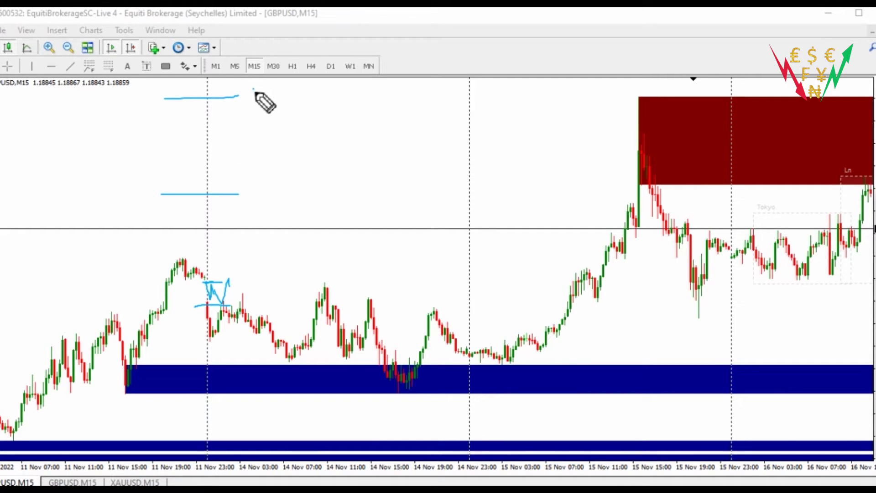
{"action": "left_click_drag", "start_coordinate": [268, 90], "coordinate": [300, 94]}
{"action": "left_click_drag", "start_coordinate": [262, 191], "coordinate": [257, 180]}
{"action": "left_click_drag", "start_coordinate": [165, 116], "coordinate": [252, 115]}
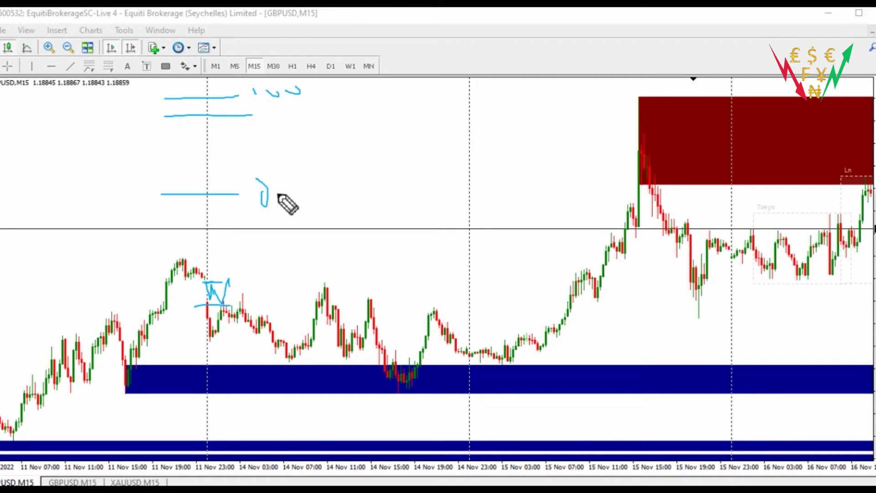
Handwrite the 74.0 label and add a level line labelled 61.8
{"action": "mouse_move", "coordinate": [266, 106]}
{"action": "left_mouse_down"}
{"action": "mouse_move", "coordinate": [300, 104]}
{"action": "mouse_move", "coordinate": [299, 124]}
{"action": "mouse_move", "coordinate": [320, 119]}
{"action": "left_mouse_up"}
{"action": "left_click", "coordinate": [323, 117]}
{"action": "mouse_move", "coordinate": [318, 106]}
{"action": "left_mouse_down"}
{"action": "mouse_move", "coordinate": [318, 125]}
{"action": "mouse_move", "coordinate": [348, 122]}
{"action": "mouse_move", "coordinate": [338, 108]}
{"action": "left_mouse_up"}
{"action": "mouse_move", "coordinate": [182, 141]}
{"action": "left_mouse_down"}
{"action": "mouse_move", "coordinate": [257, 137]}
{"action": "mouse_move", "coordinate": [302, 143]}
{"action": "mouse_move", "coordinate": [306, 155]}
{"action": "mouse_move", "coordinate": [335, 137]}
{"action": "left_mouse_up"}
{"action": "left_click", "coordinate": [308, 143]}
Draw two lower level lines, label one 38, and sketch a rising price stroke
{"action": "left_click_drag", "start_coordinate": [187, 167], "coordinate": [320, 168]}
{"action": "left_click_drag", "start_coordinate": [339, 161], "coordinate": [362, 166]}
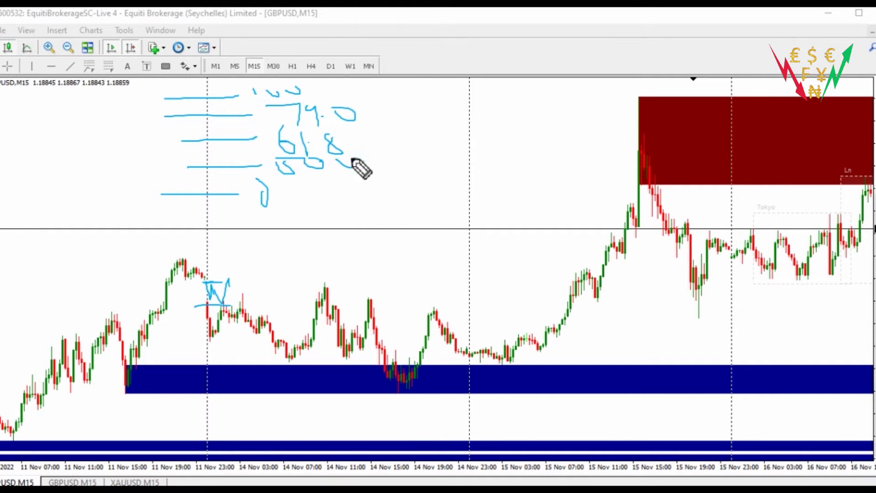
{"action": "mouse_move", "coordinate": [196, 182]}
{"action": "left_mouse_down"}
{"action": "mouse_move", "coordinate": [279, 181]}
{"action": "mouse_move", "coordinate": [303, 199]}
{"action": "mouse_move", "coordinate": [348, 204]}
{"action": "mouse_move", "coordinate": [360, 188]}
{"action": "mouse_move", "coordinate": [422, 182]}
{"action": "left_mouse_up"}
{"action": "left_click", "coordinate": [303, 180]}
{"action": "left_click", "coordinate": [368, 186]}
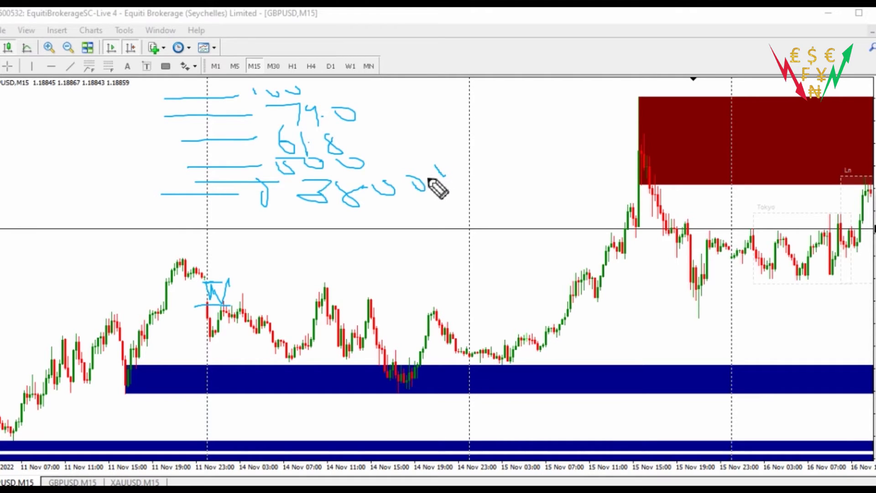
{"action": "mouse_move", "coordinate": [435, 182]}
{"action": "left_mouse_down"}
{"action": "mouse_move", "coordinate": [472, 118]}
{"action": "mouse_move", "coordinate": [519, 86]}
{"action": "left_mouse_up"}
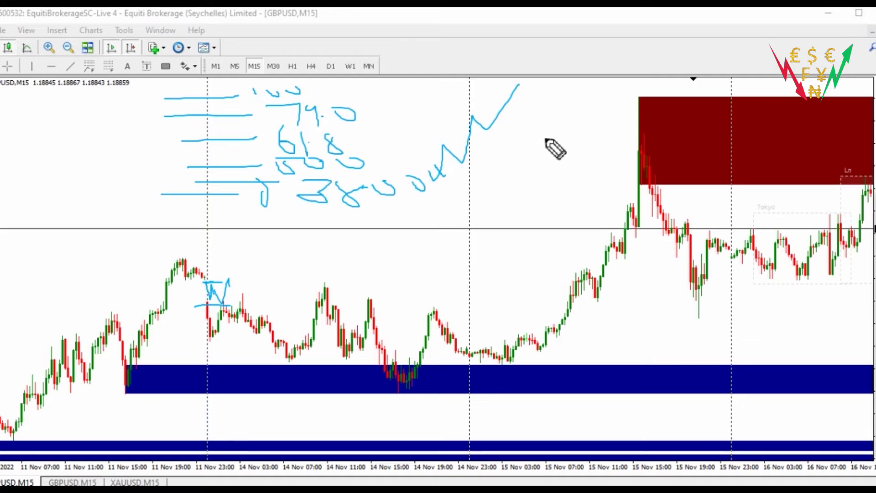
Sketch zigzag price moves toward the supply zone and an L-shaped mark below them
{"action": "mouse_move", "coordinate": [505, 167]}
{"action": "left_mouse_down"}
{"action": "mouse_move", "coordinate": [520, 145]}
{"action": "mouse_move", "coordinate": [535, 159]}
{"action": "mouse_move", "coordinate": [548, 112]}
{"action": "mouse_move", "coordinate": [558, 138]}
{"action": "left_mouse_up"}
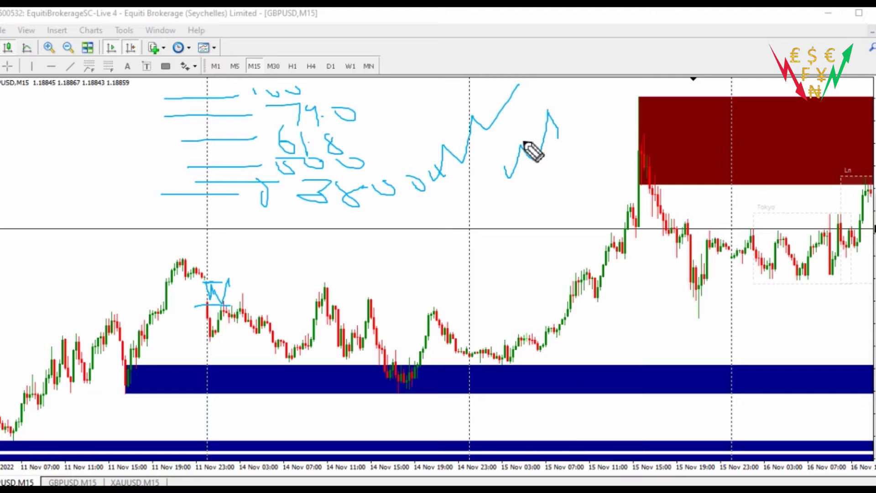
{"action": "mouse_move", "coordinate": [530, 158]}
{"action": "left_mouse_down"}
{"action": "mouse_move", "coordinate": [559, 151]}
{"action": "mouse_move", "coordinate": [569, 94]}
{"action": "left_mouse_up"}
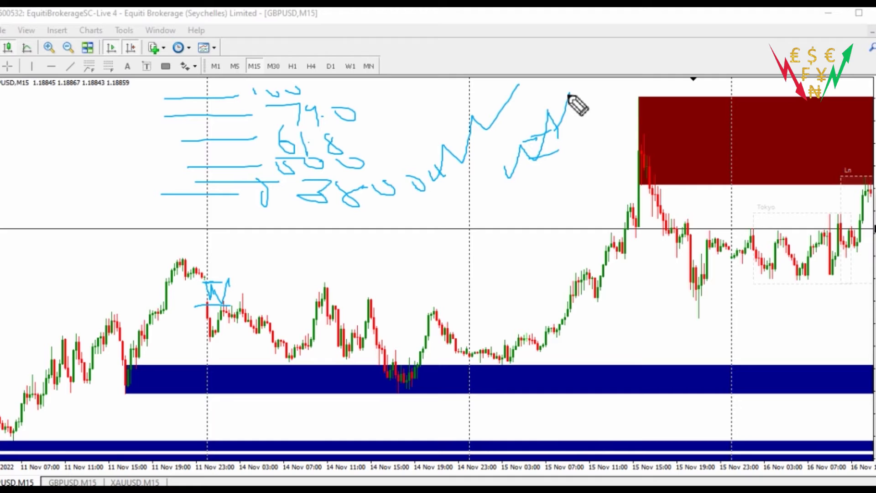
{"action": "mouse_move", "coordinate": [525, 151]}
{"action": "left_mouse_down"}
{"action": "mouse_move", "coordinate": [549, 133]}
{"action": "mouse_move", "coordinate": [567, 95]}
{"action": "mouse_move", "coordinate": [543, 145]}
{"action": "mouse_move", "coordinate": [581, 141]}
{"action": "mouse_move", "coordinate": [590, 107]}
{"action": "mouse_move", "coordinate": [605, 139]}
{"action": "left_mouse_up"}
{"action": "mouse_move", "coordinate": [587, 94]}
{"action": "left_mouse_down"}
{"action": "mouse_move", "coordinate": [619, 146]}
{"action": "mouse_move", "coordinate": [593, 138]}
{"action": "mouse_move", "coordinate": [619, 147]}
{"action": "left_mouse_up"}
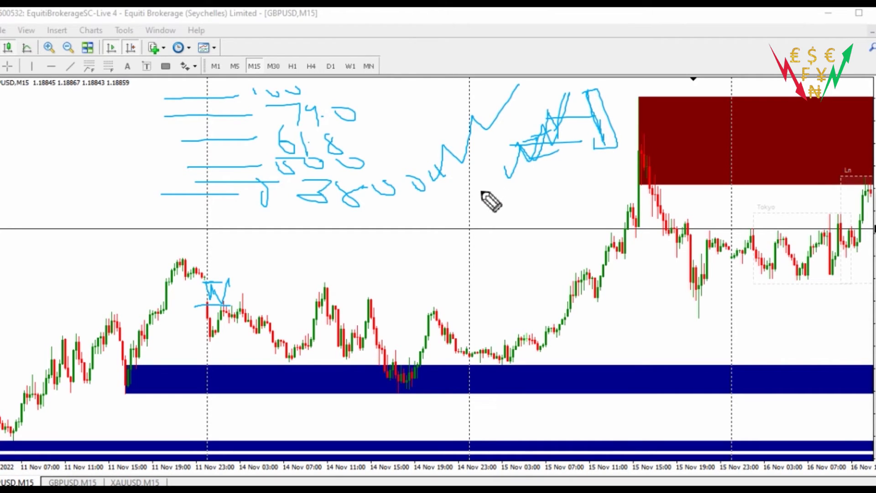
{"action": "left_click_drag", "start_coordinate": [478, 185], "coordinate": [507, 208]}
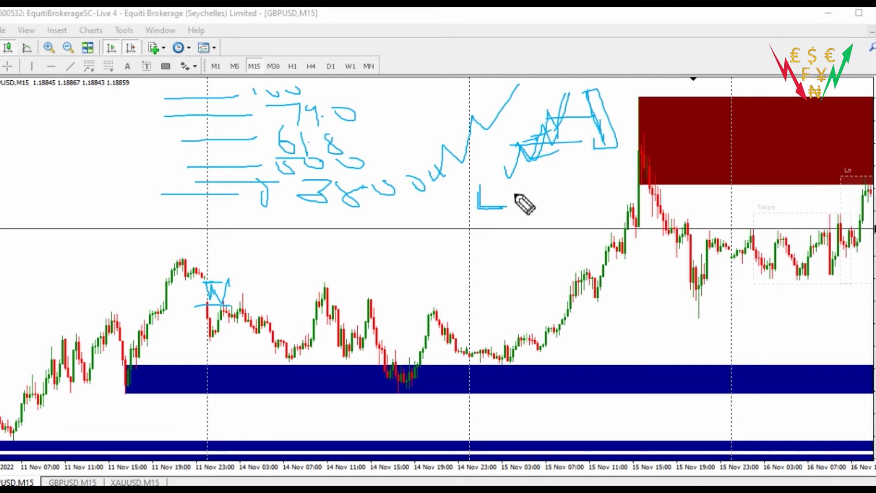
{"action": "mouse_move", "coordinate": [479, 183]}
{"action": "left_mouse_down"}
{"action": "mouse_move", "coordinate": [482, 208]}
{"action": "mouse_move", "coordinate": [510, 206]}
{"action": "left_mouse_up"}
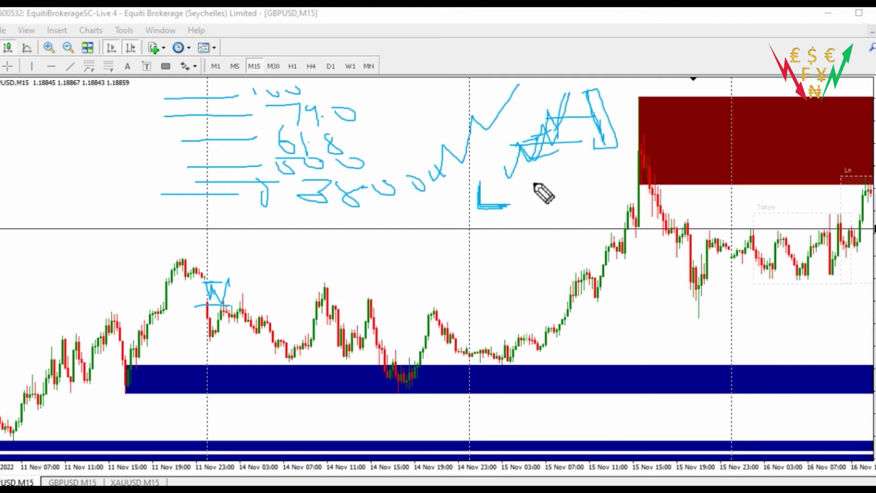
Draw two more zigzag price paths, then clear every freehand annotation from the chart
{"action": "mouse_move", "coordinate": [556, 186]}
{"action": "left_mouse_down"}
{"action": "mouse_move", "coordinate": [602, 191]}
{"action": "mouse_move", "coordinate": [612, 144]}
{"action": "left_mouse_up"}
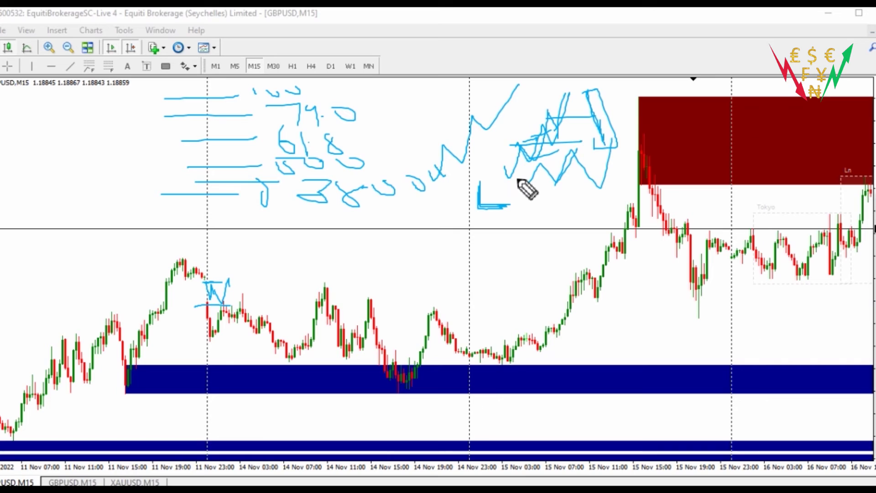
{"action": "mouse_move", "coordinate": [518, 179]}
{"action": "left_mouse_down"}
{"action": "mouse_move", "coordinate": [543, 187]}
{"action": "mouse_move", "coordinate": [567, 217]}
{"action": "left_mouse_up"}
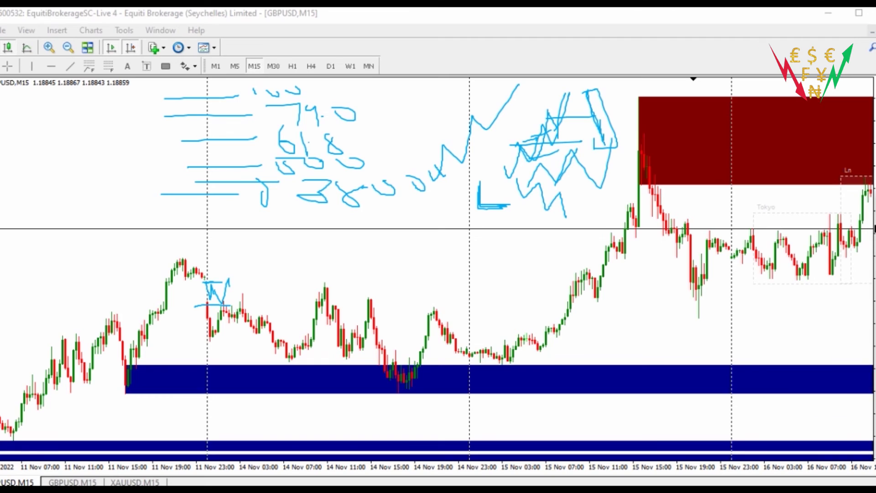
{"action": "left_click", "coordinate": [867, 365]}
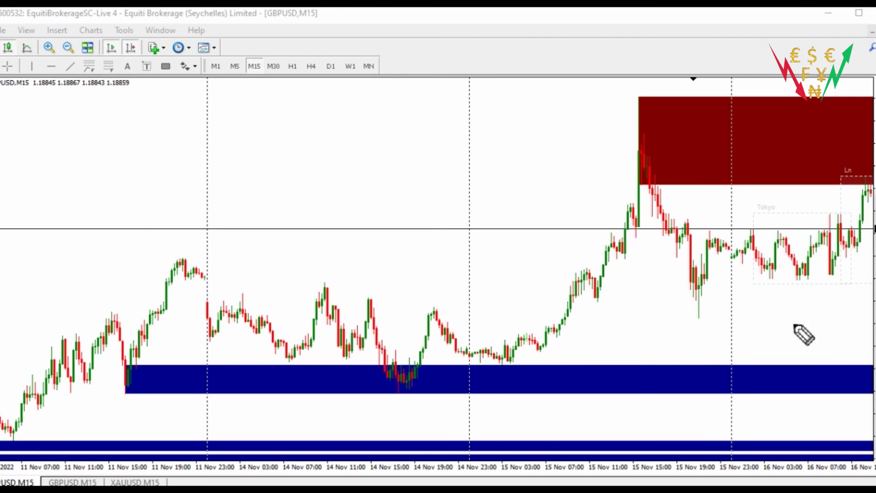